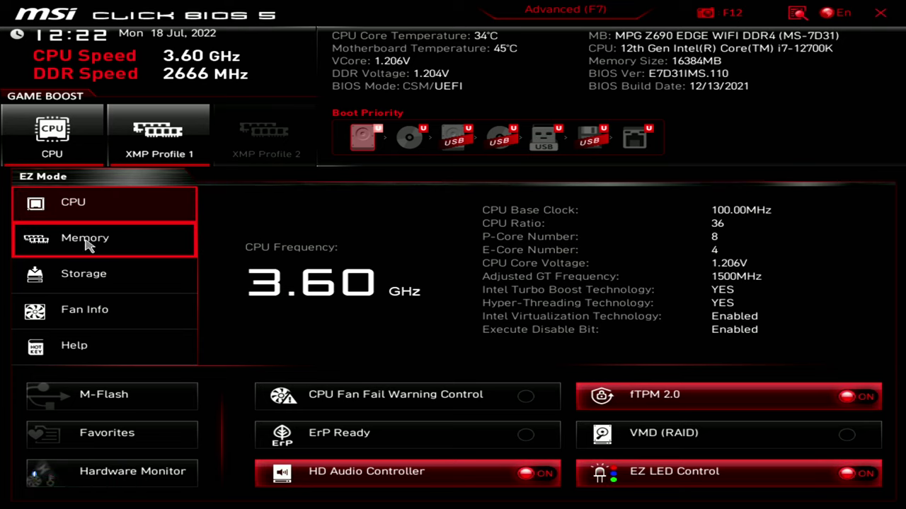
# Step: Look through the Memory, Storage, Fan Info and Help pages in EZ Mode and the Game Boost and XMP options
pyautogui.click(145, 242)
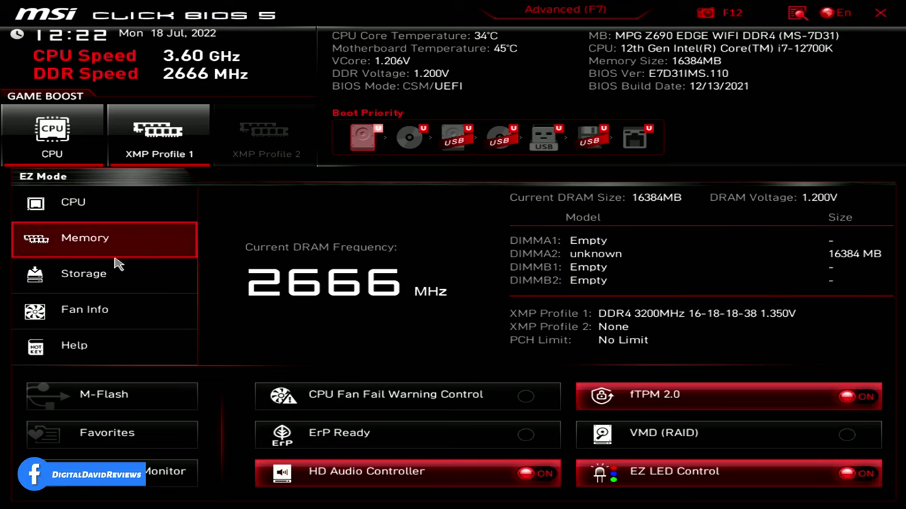
pyautogui.click(69, 286)
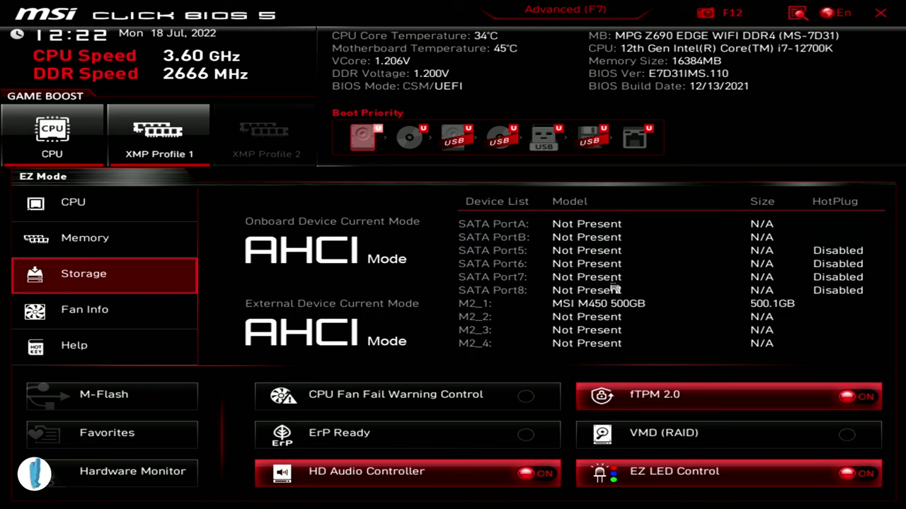
pyautogui.click(142, 313)
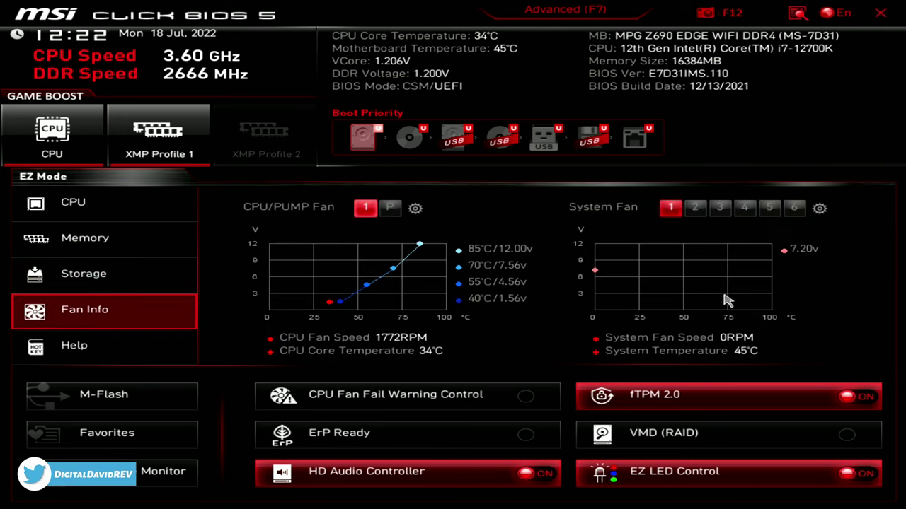
pyautogui.click(95, 350)
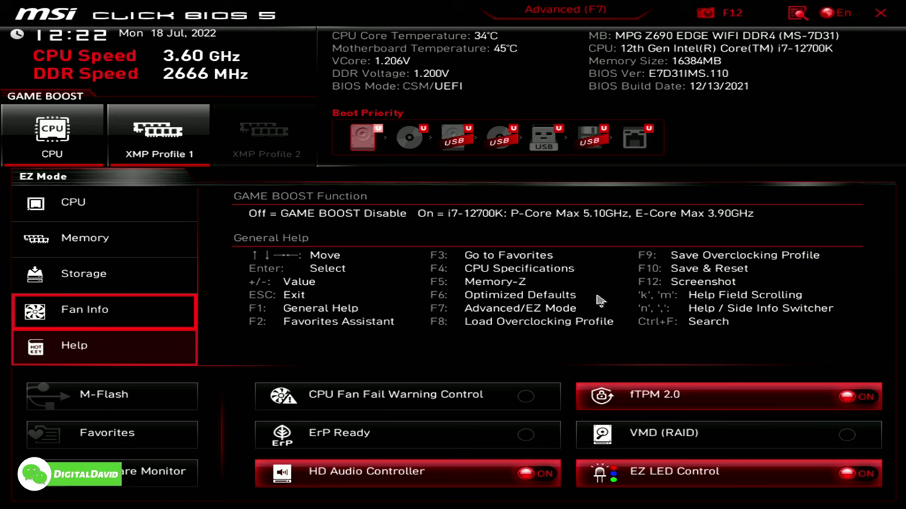
pyautogui.click(51, 130)
pyautogui.click(154, 139)
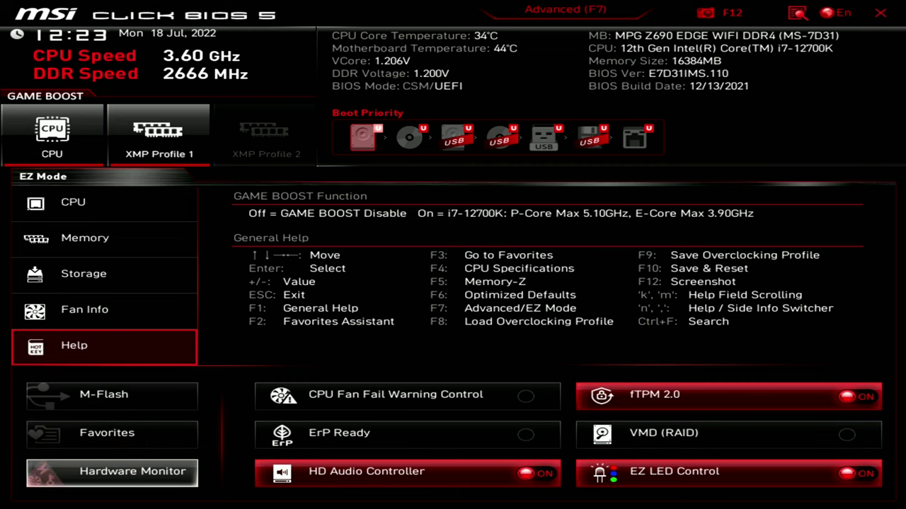
# Step: Inspect the Hardware Monitor's System, MOS, PCH and CPU Socket temperature sources and the CPU 1 fan curve
pyautogui.click(162, 472)
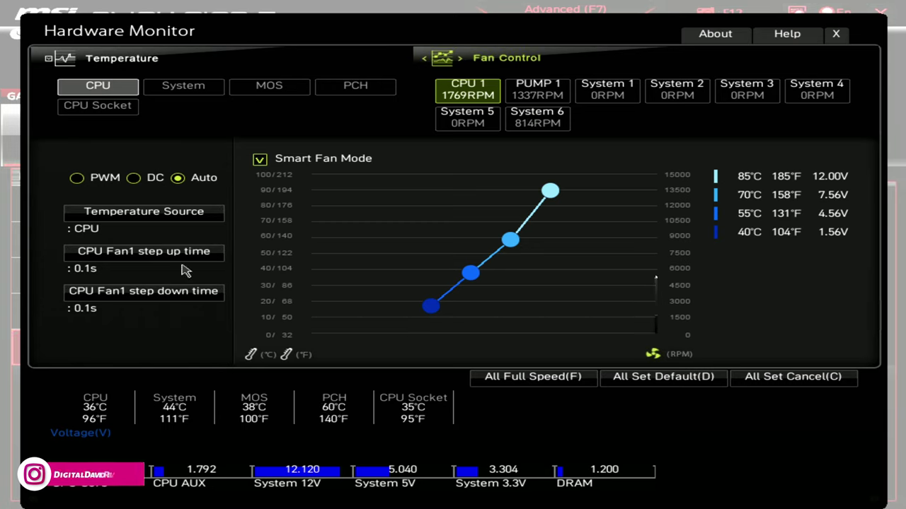
pyautogui.click(184, 97)
pyautogui.click(282, 92)
pyautogui.click(340, 91)
pyautogui.click(95, 106)
pyautogui.click(477, 102)
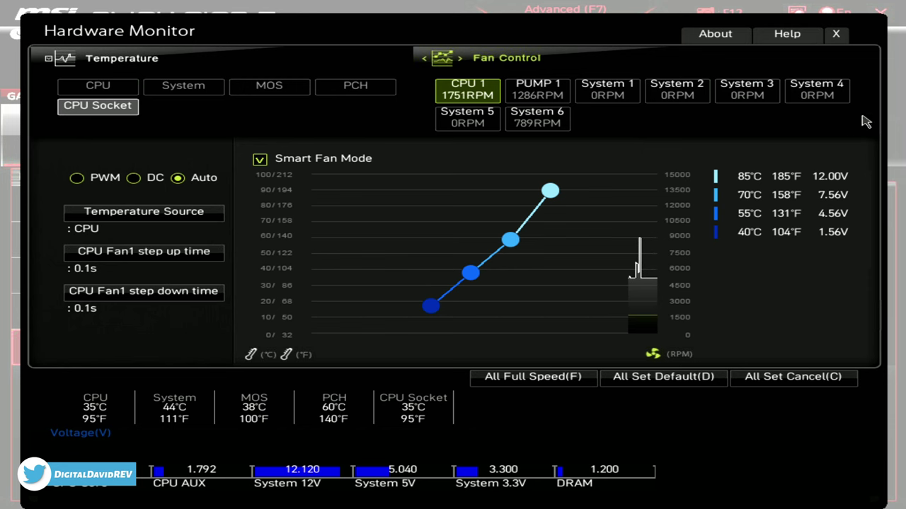
pyautogui.click(835, 34)
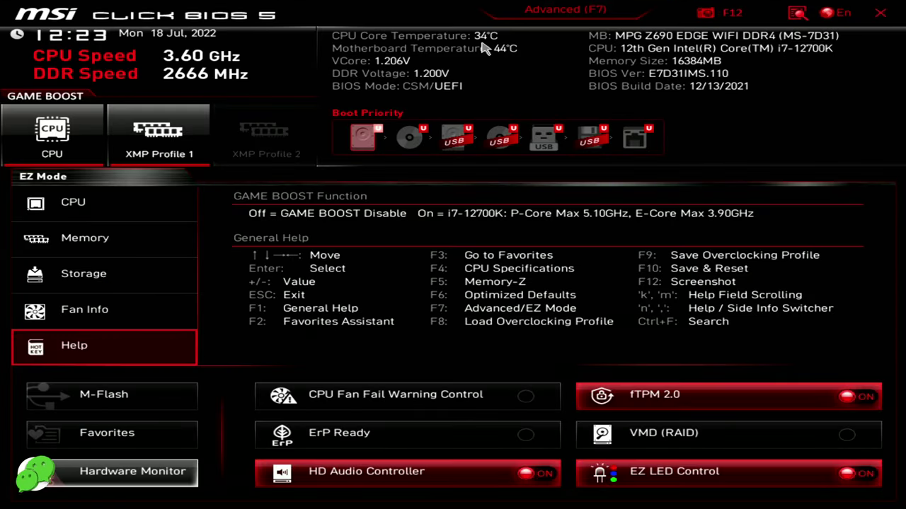
# Step: Switch to Advanced mode and review the System Status page in Settings
pyautogui.click(563, 10)
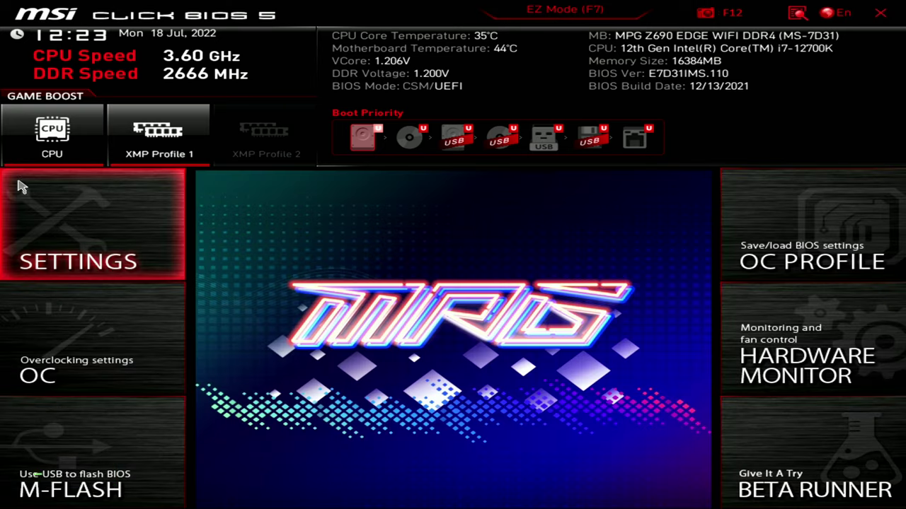
pyautogui.click(77, 212)
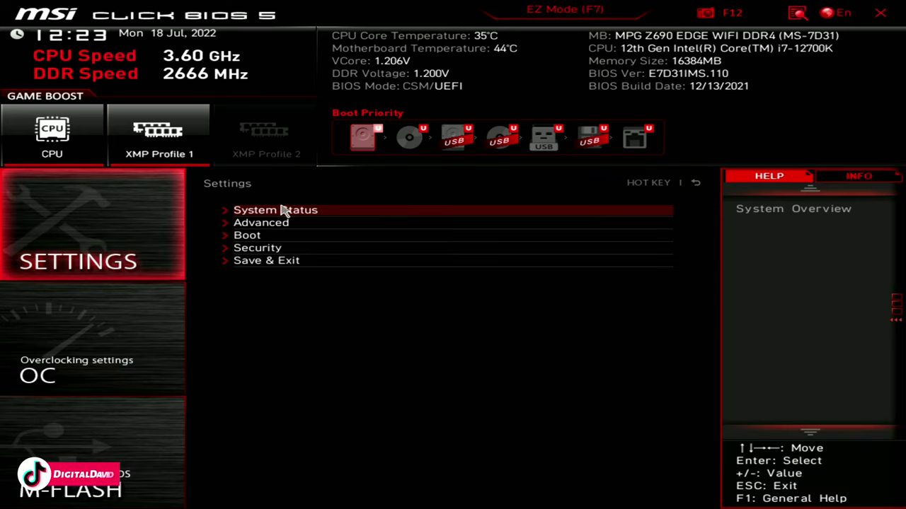
pyautogui.click(276, 213)
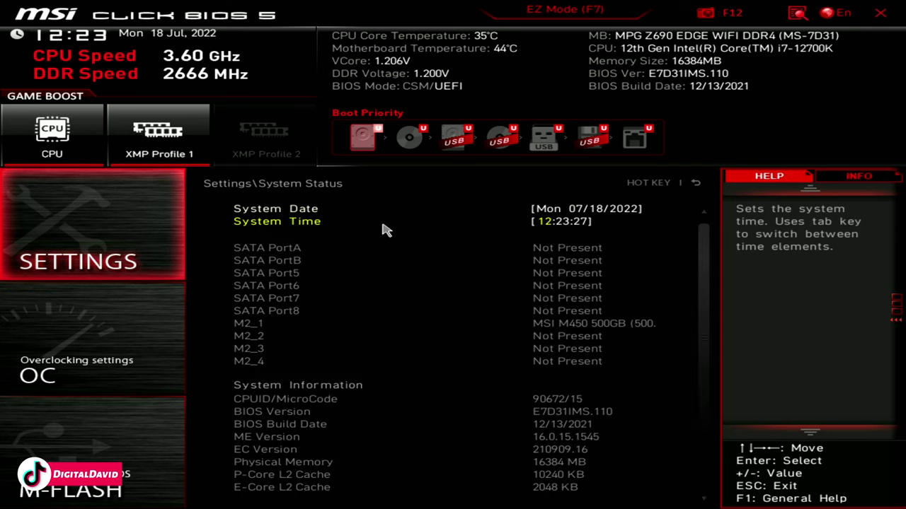
pyautogui.scroll(-3, 386, 234)
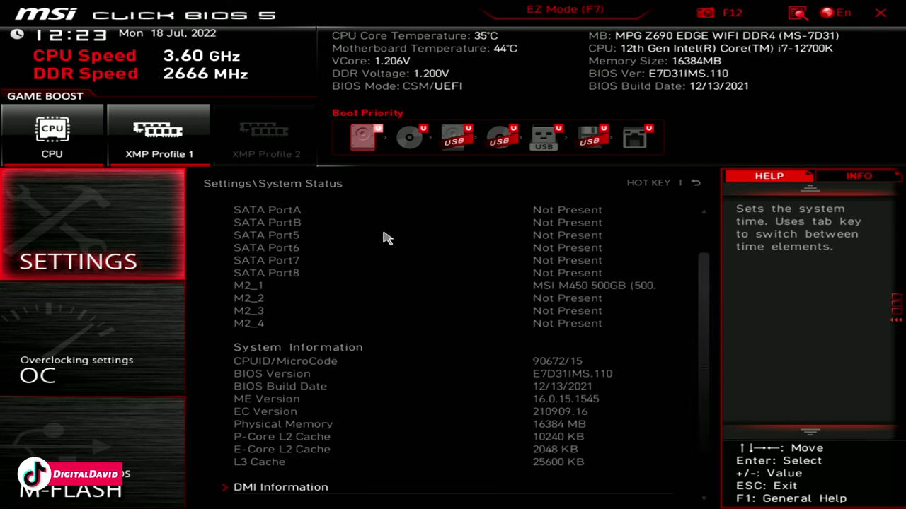
pyautogui.click(696, 182)
# Step: Review the list of Advanced settings and return to the Advanced mode home screen
pyautogui.click(286, 222)
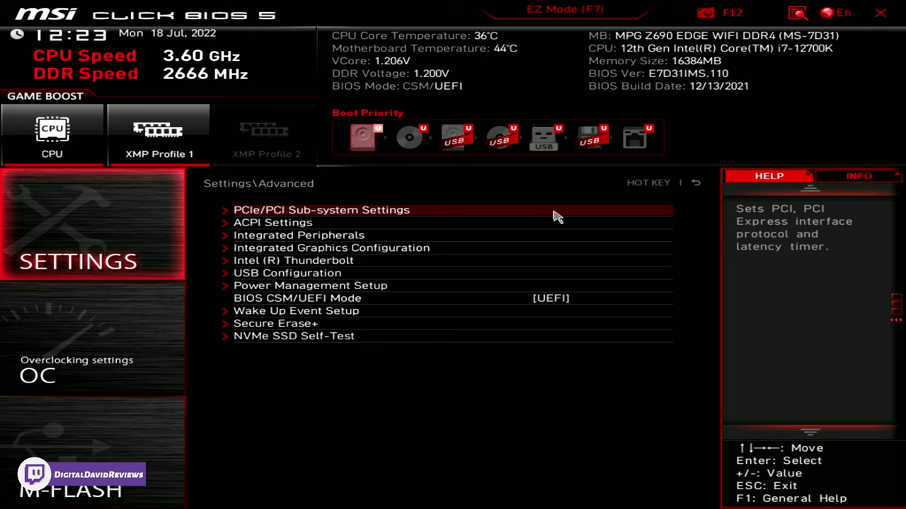
pyautogui.click(696, 182)
pyautogui.click(695, 183)
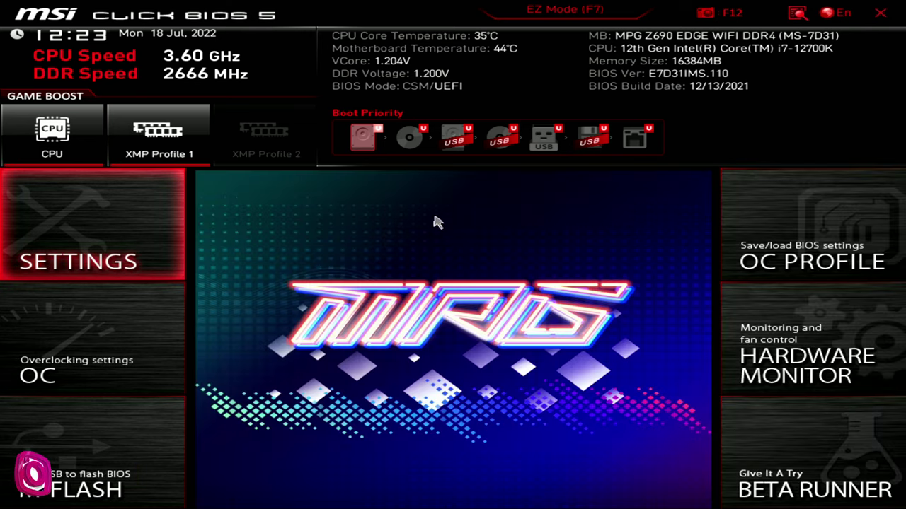
# Step: Review the Boot and Security pages in Settings
pyautogui.click(137, 249)
pyautogui.click(292, 243)
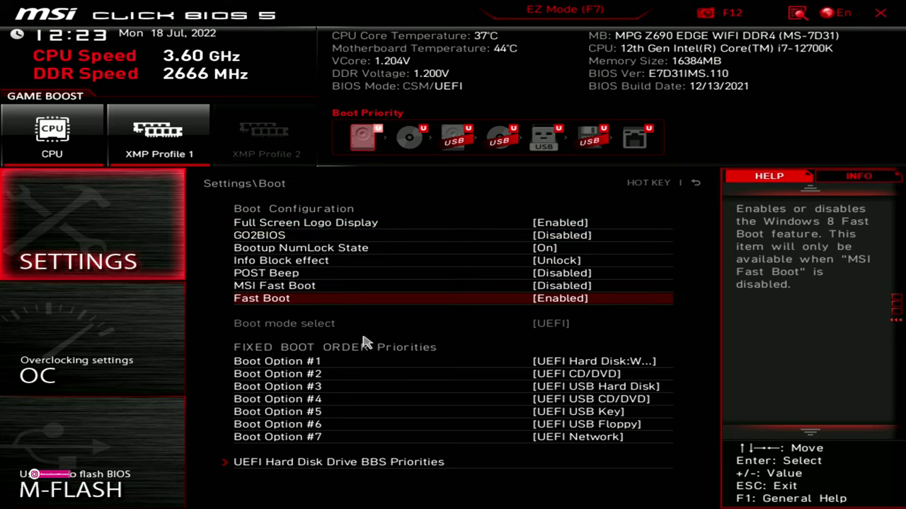
pyautogui.click(697, 183)
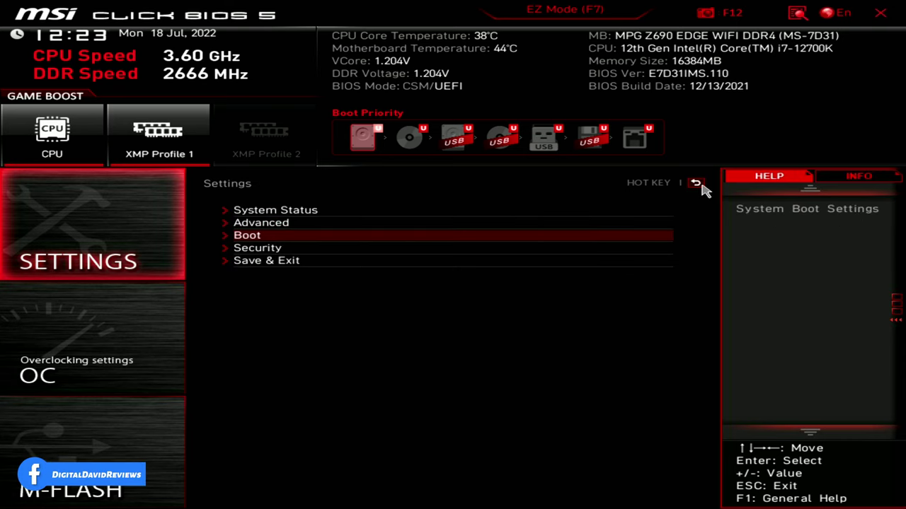
pyautogui.click(259, 250)
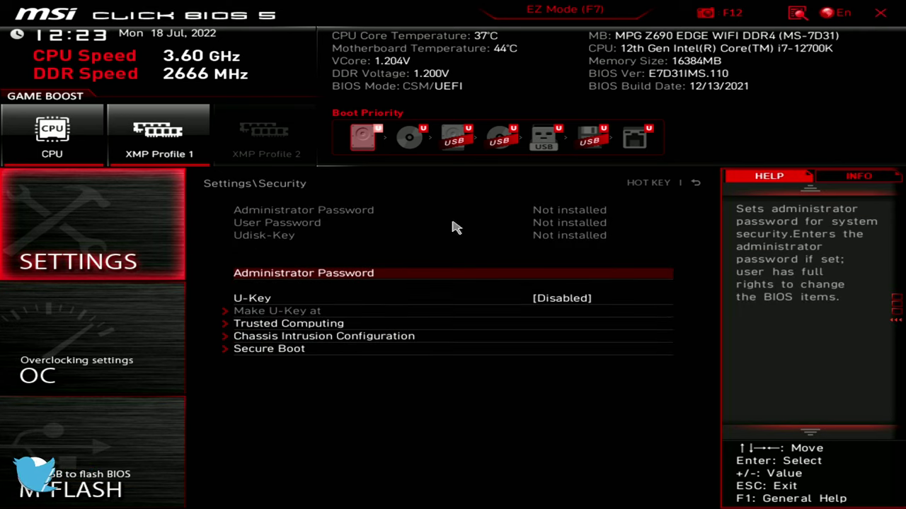
pyautogui.click(695, 190)
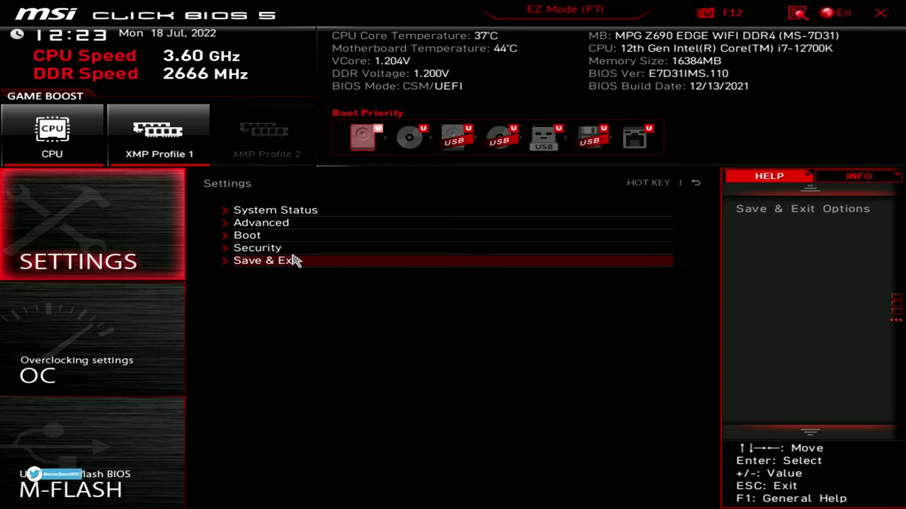
# Step: Examine the overclocking settings, including the OC Explore Mode choices and the CPU, DRAM and voltage options
pyautogui.click(103, 350)
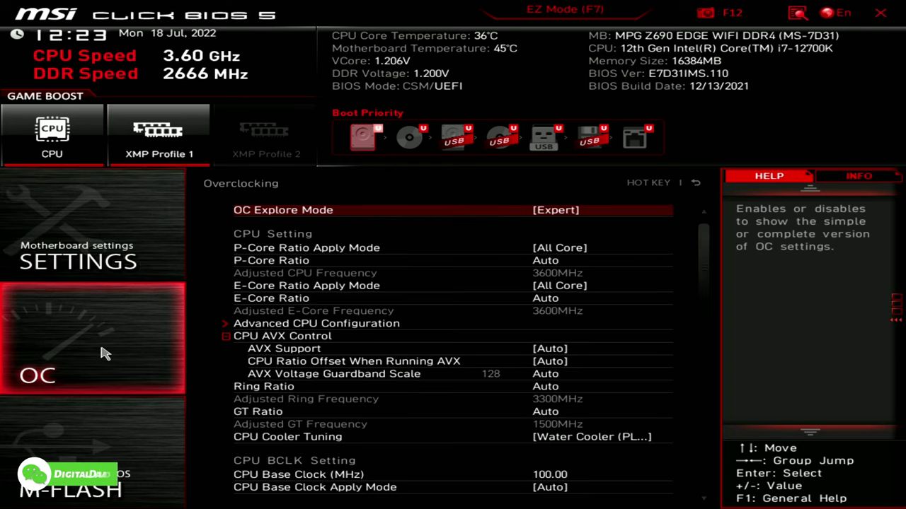
pyautogui.click(574, 214)
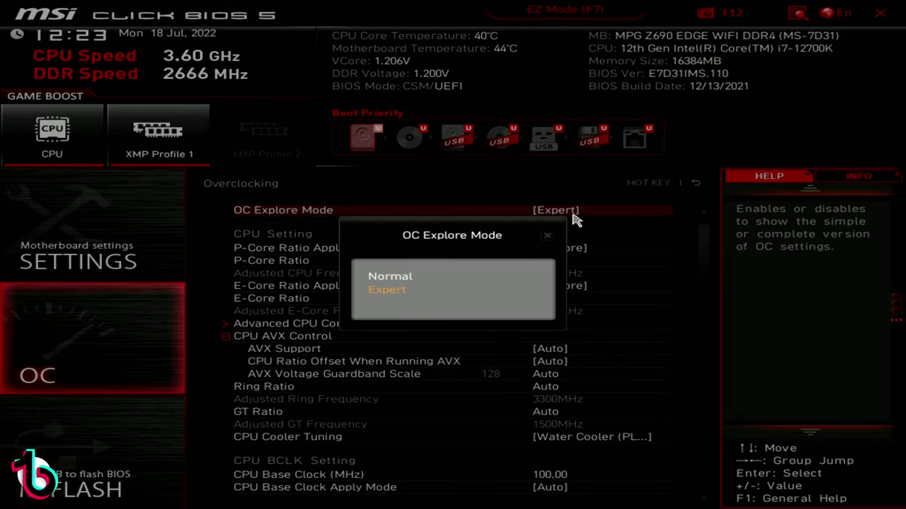
pyautogui.click(543, 243)
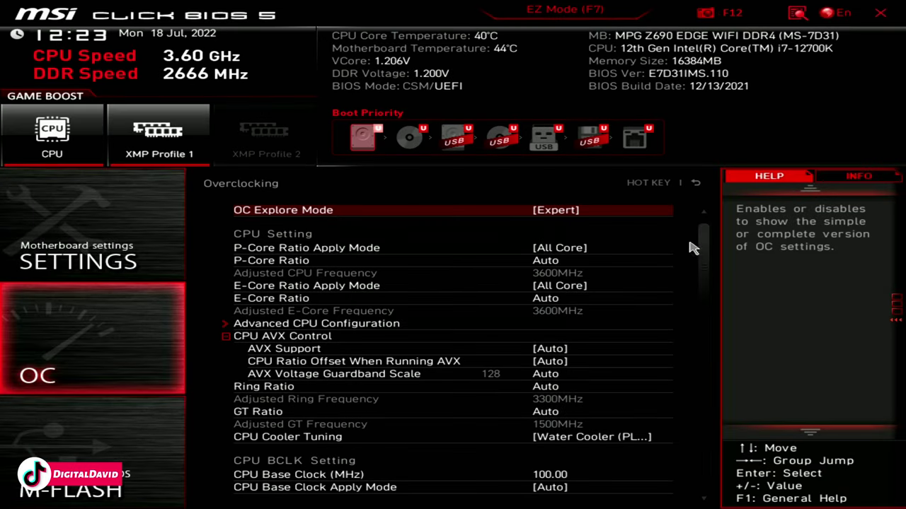
pyautogui.moveTo(705, 255); pyautogui.dragTo(711, 316)
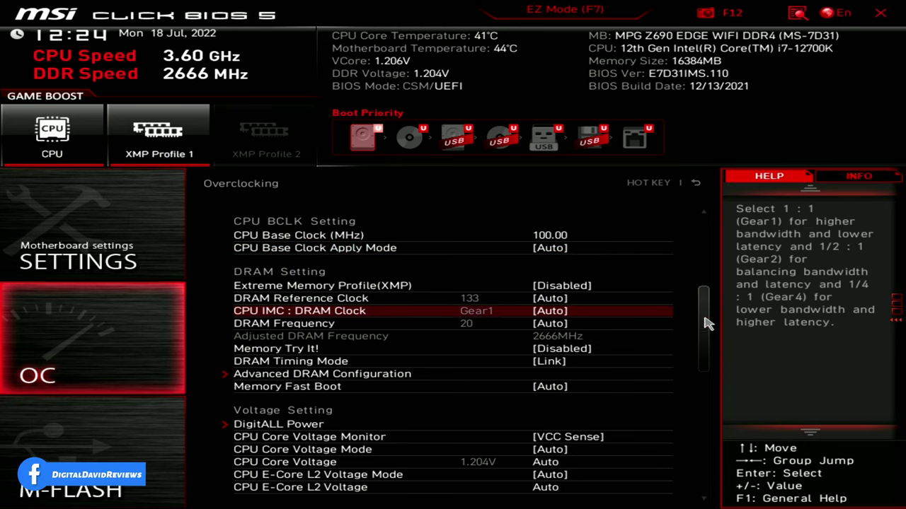
pyautogui.moveTo(704, 322); pyautogui.dragTo(709, 429)
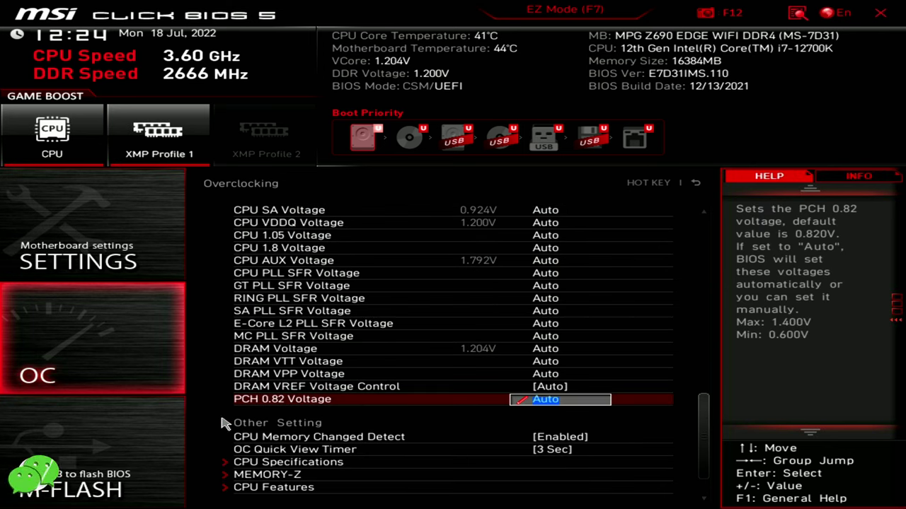
# Step: Request M-Flash and decline entering flash mode
pyautogui.click(73, 455)
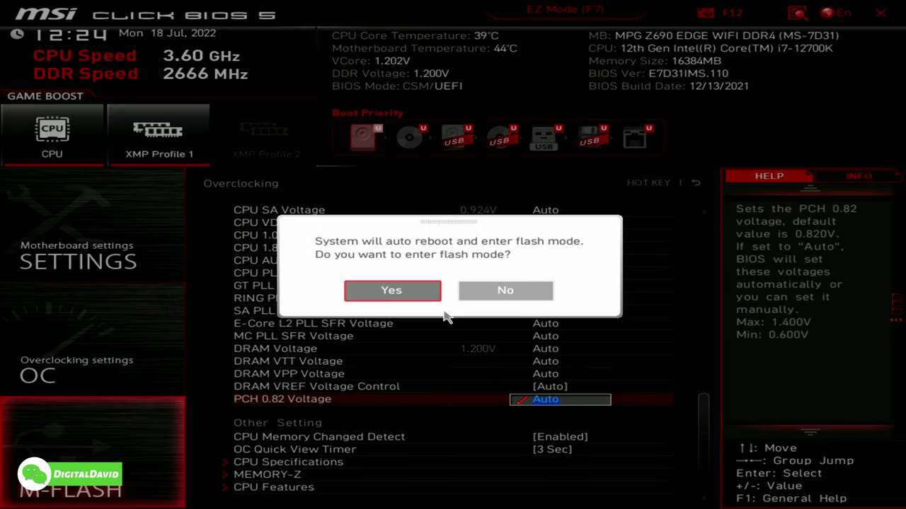
pyautogui.press('Right')
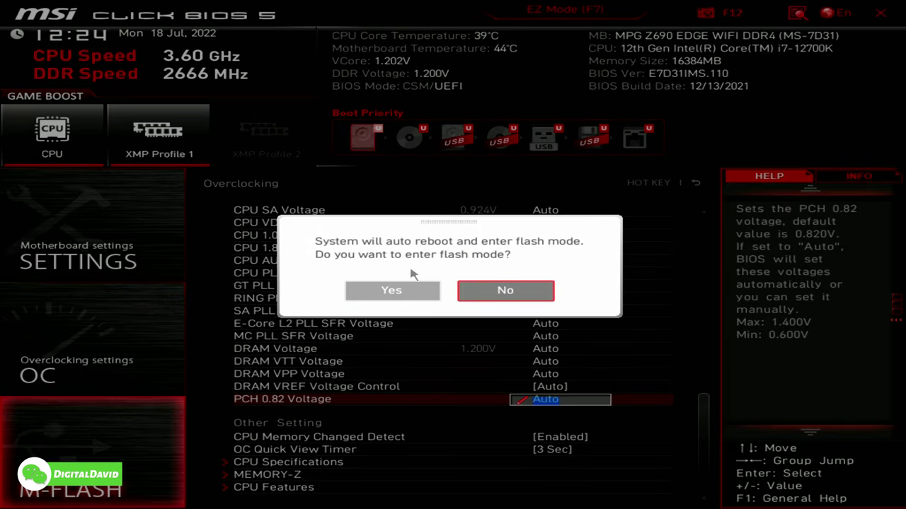
pyautogui.click(519, 297)
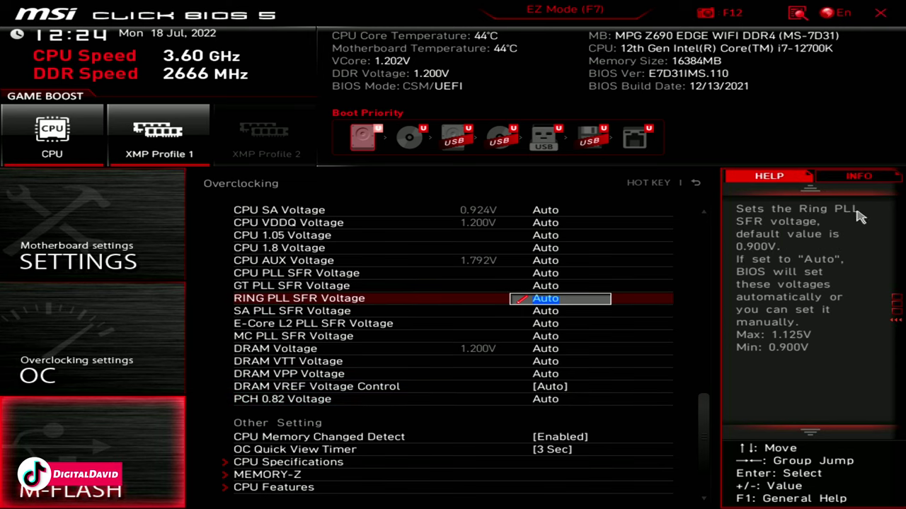
# Step: Review the OC Profiles page with its Info and Help details, and return to the home screen
pyautogui.moveTo(859, 212)
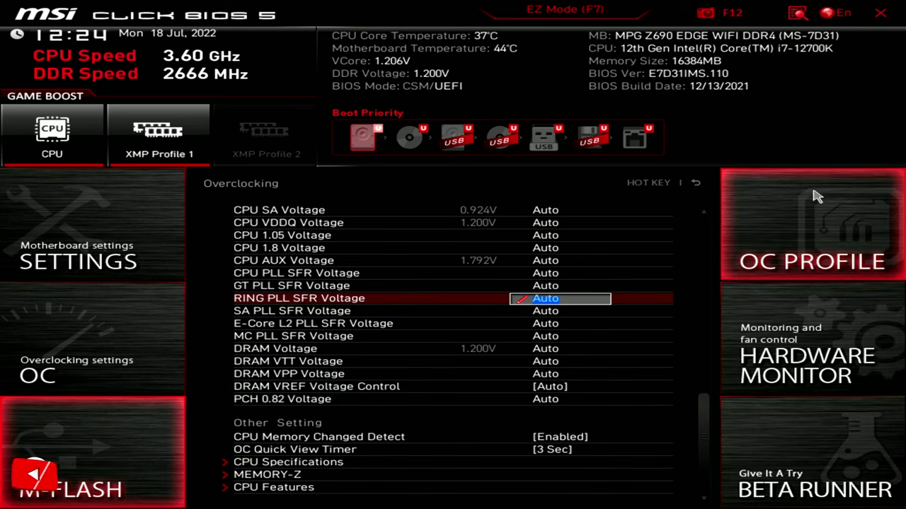
pyautogui.click(824, 225)
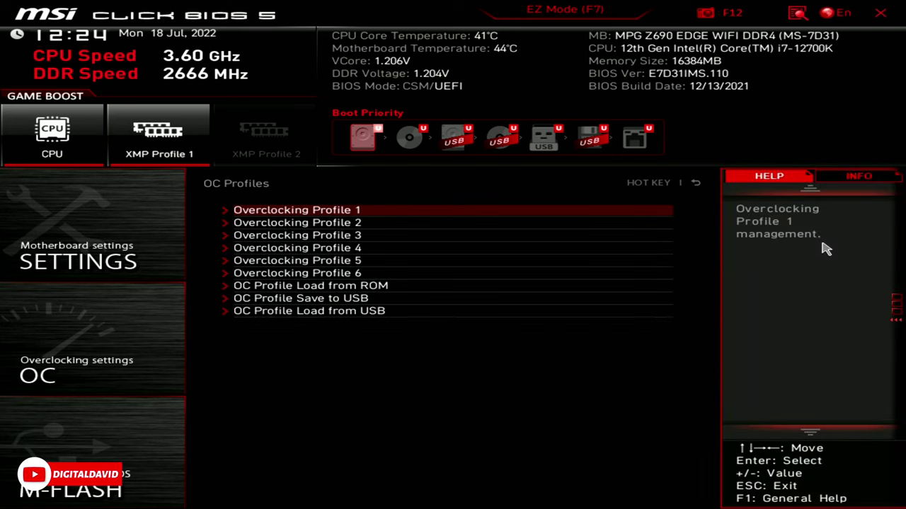
pyautogui.click(854, 177)
pyautogui.click(736, 177)
pyautogui.click(696, 182)
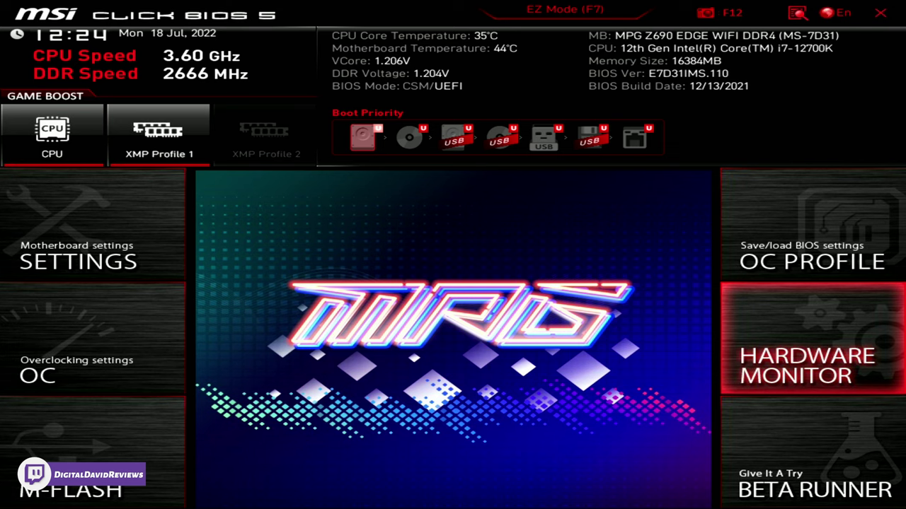
# Step: View the Hardware Monitor from Advanced mode, close it and switch back to EZ Mode
pyautogui.click(806, 339)
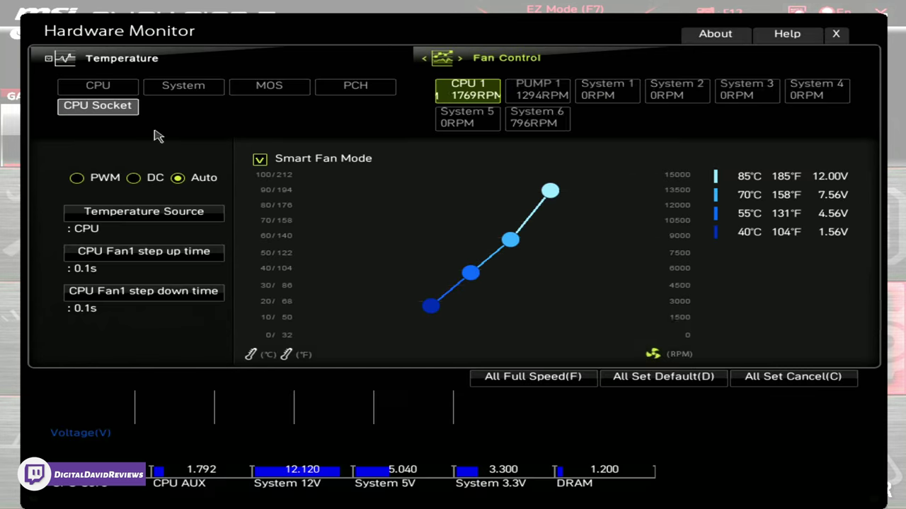
pyautogui.click(839, 31)
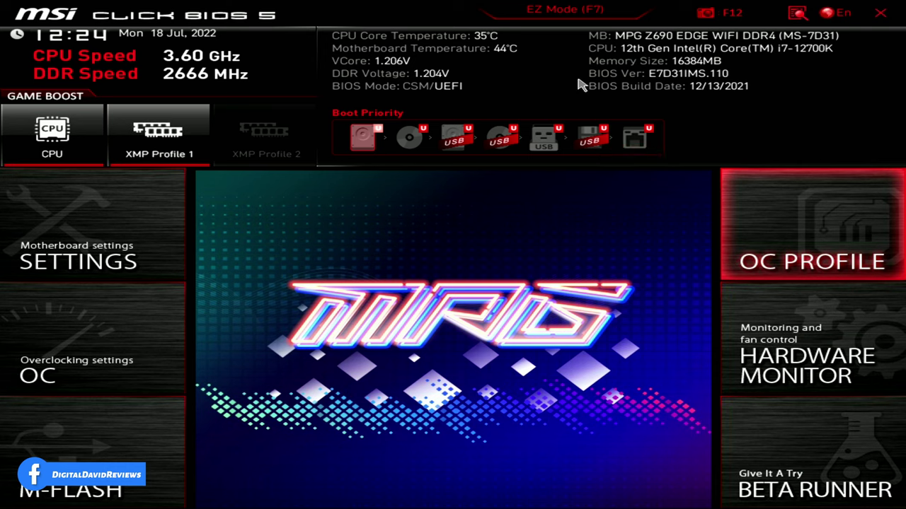
pyautogui.click(570, 12)
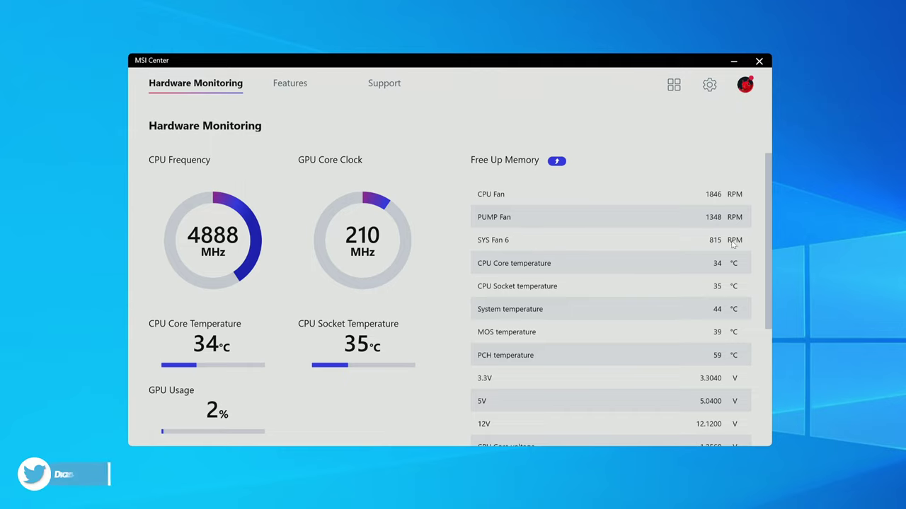
# Step: Review the Hardware Monitoring readings in MSI Center and open the Coreliquid feature
pyautogui.moveTo(771, 249)
pyautogui.mouseDown()
pyautogui.moveTo(770, 382)
pyautogui.moveTo(761, 263)
pyautogui.mouseUp()
pyautogui.scroll(1, 643, 268)
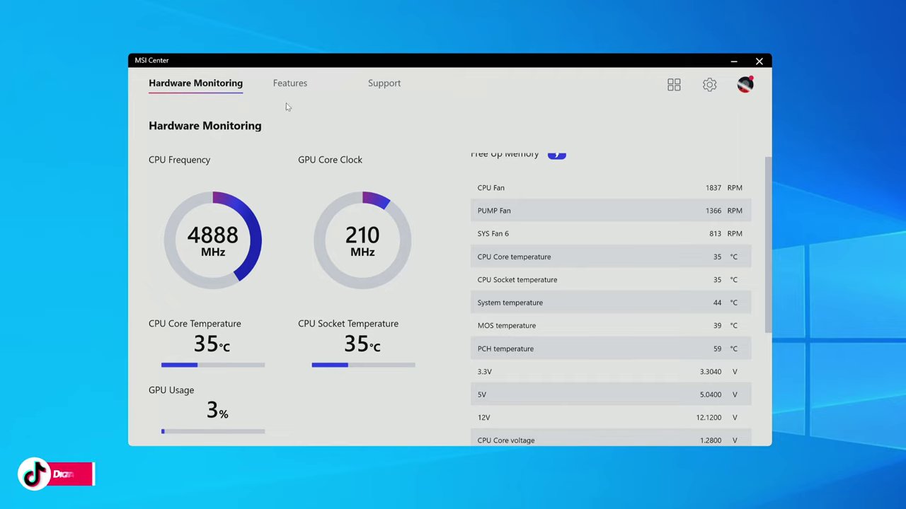
pyautogui.moveTo(296, 87)
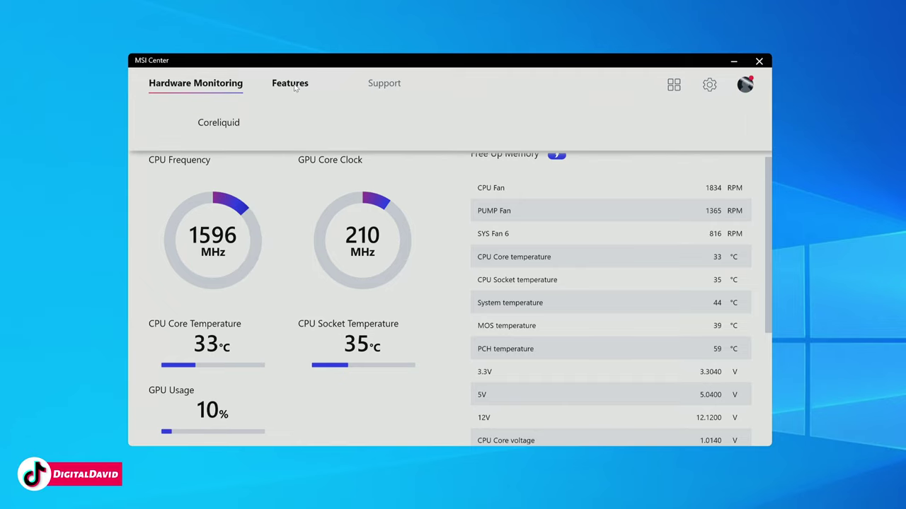
pyautogui.click(219, 124)
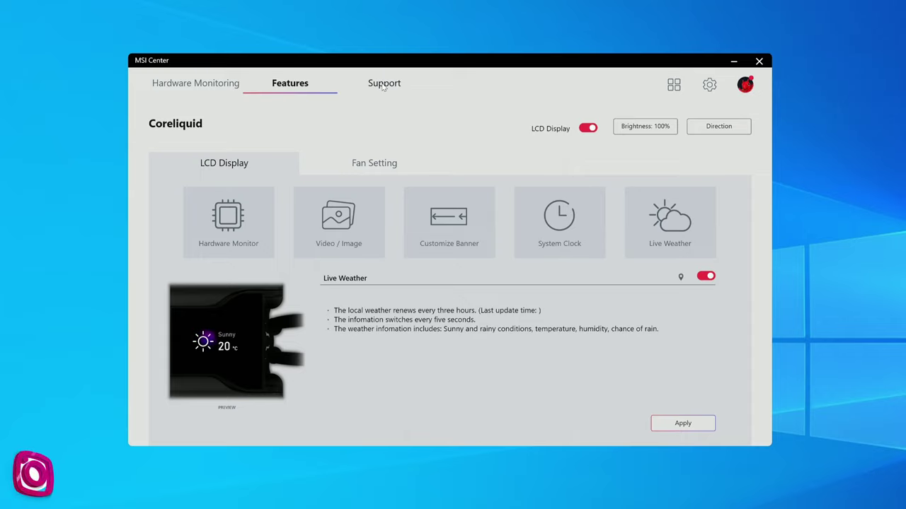
# Step: Open Live Update in the Support section and view the apps offered under Microsoft APP
pyautogui.moveTo(382, 87)
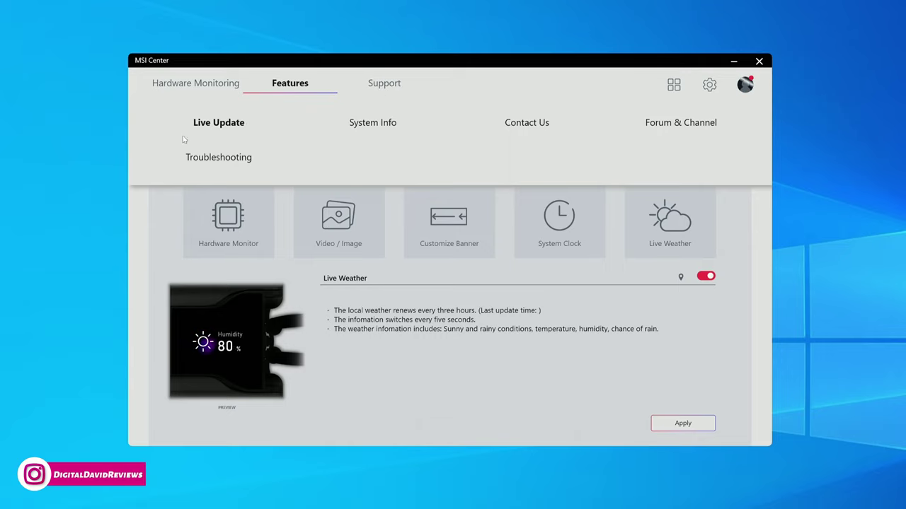
pyautogui.click(217, 131)
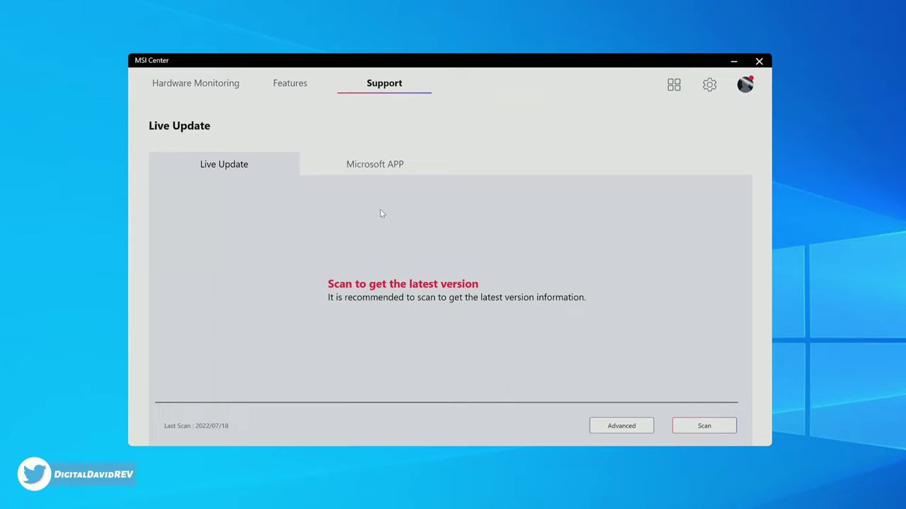
pyautogui.click(387, 166)
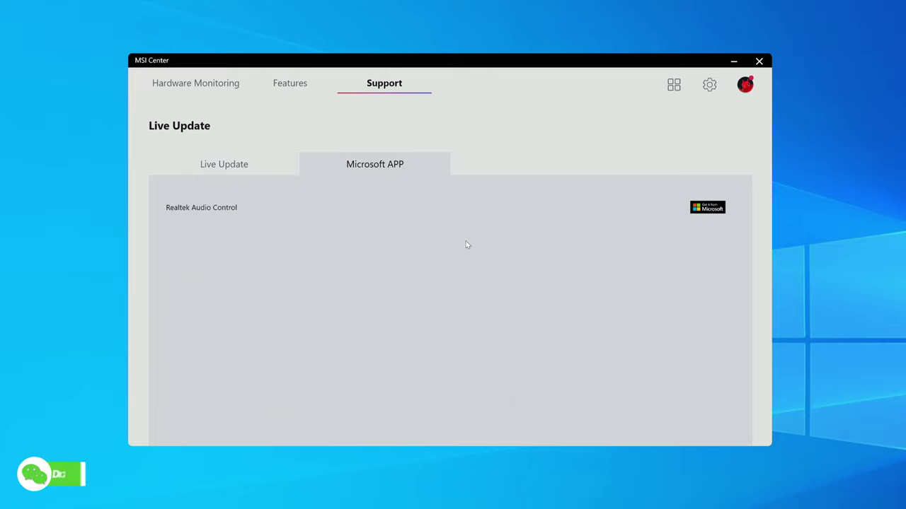
pyautogui.moveTo(210, 215)
# Step: Return to the Live Update page and start an Advanced Update system scan
pyautogui.click(223, 165)
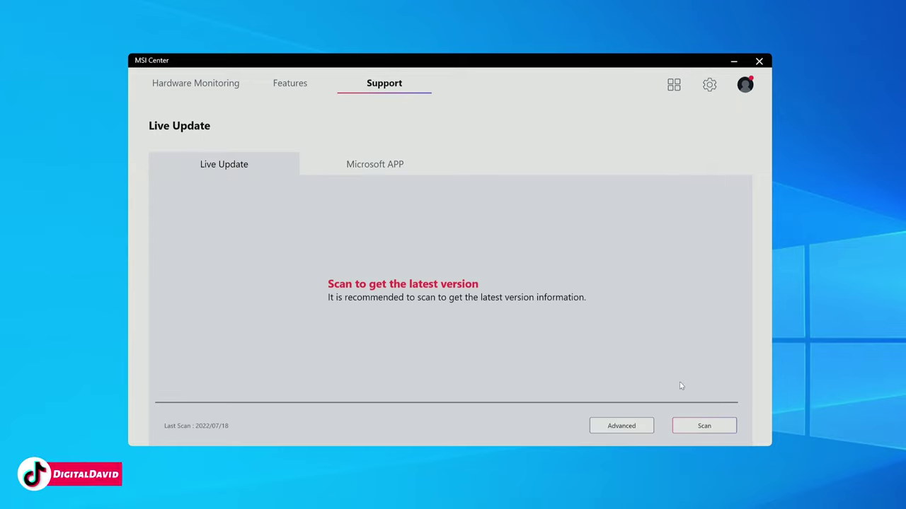
pyautogui.click(617, 426)
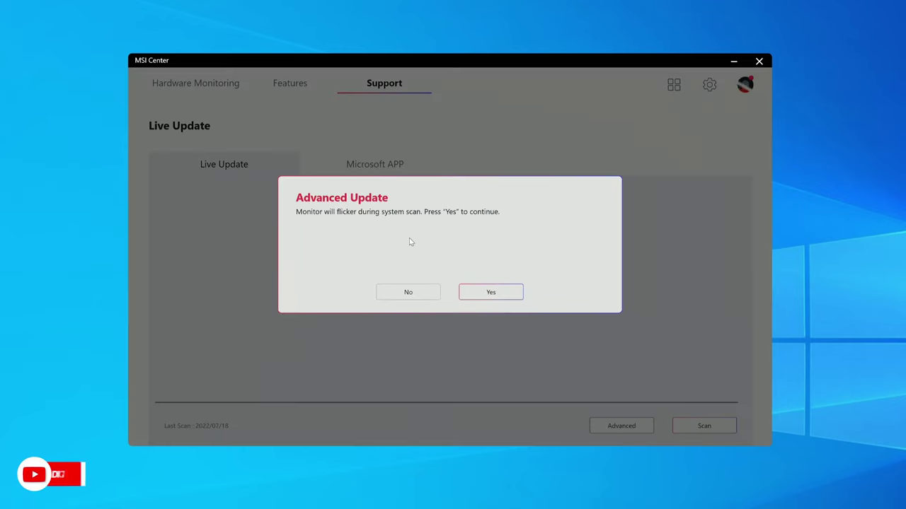
pyautogui.click(475, 293)
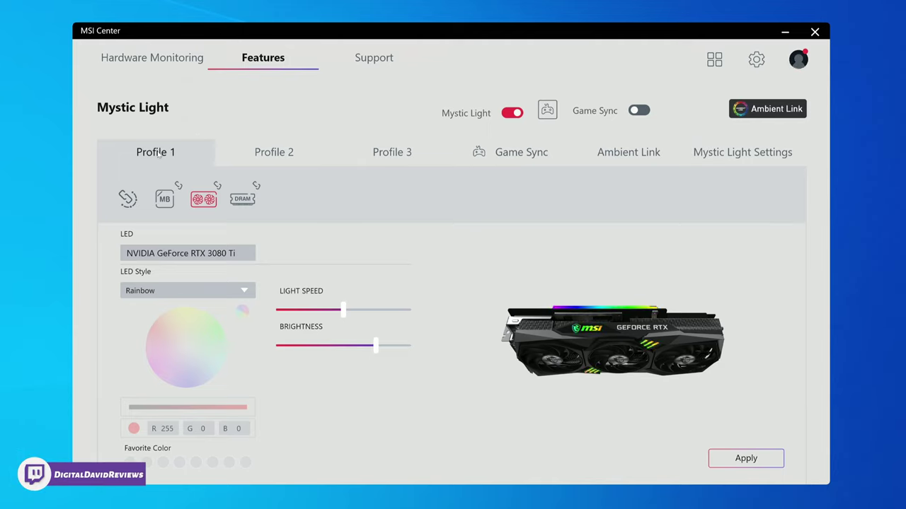
# Step: Review the Mystic Light Profile 1 lighting settings for the motherboard, graphics card and DRAM
pyautogui.click(165, 198)
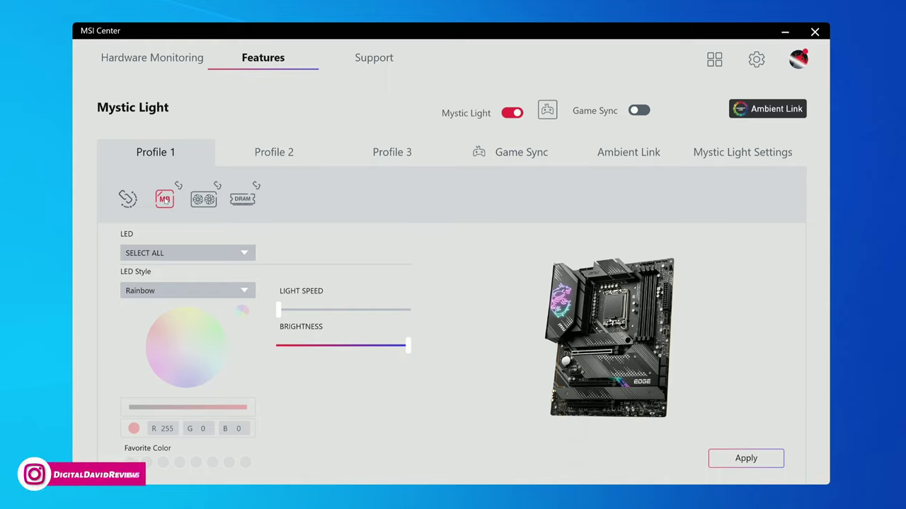
pyautogui.click(204, 201)
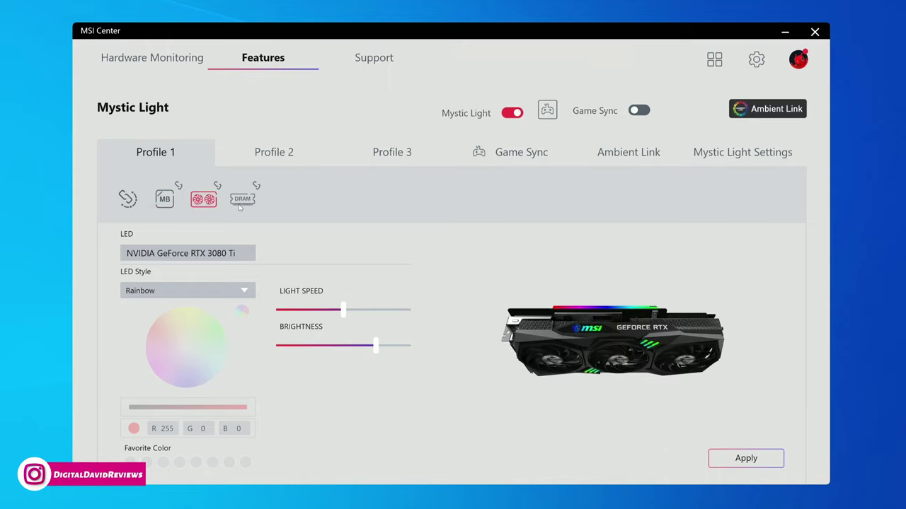
pyautogui.click(241, 200)
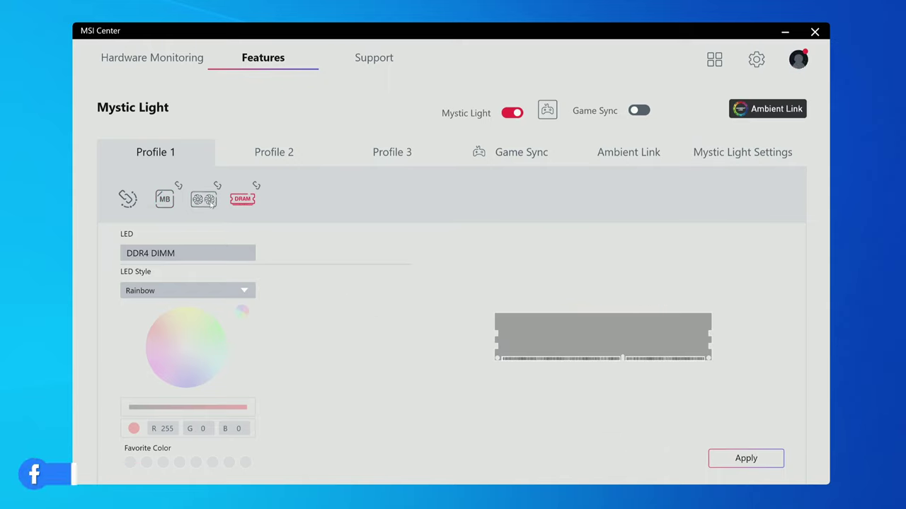
pyautogui.click(207, 201)
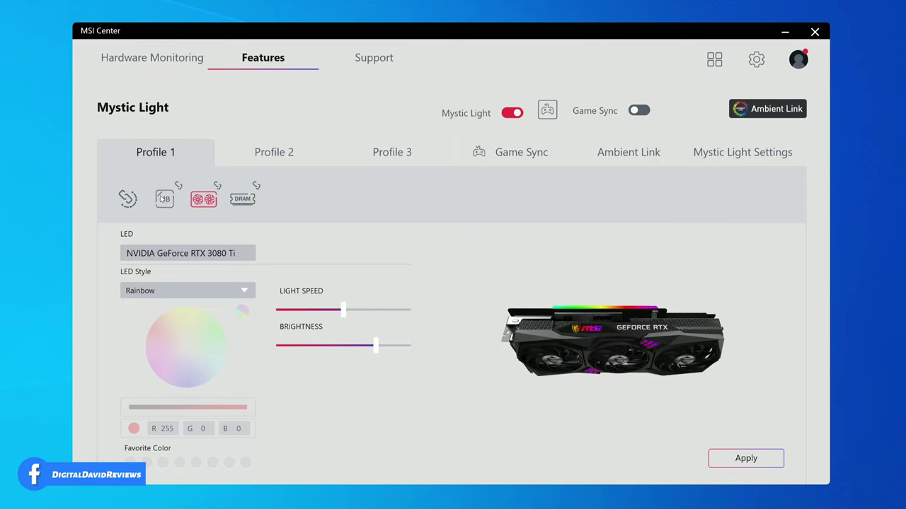
# Step: Examine the motherboard's available LED zones and LED Style effects in Profile 1 without changing the selections
pyautogui.click(161, 198)
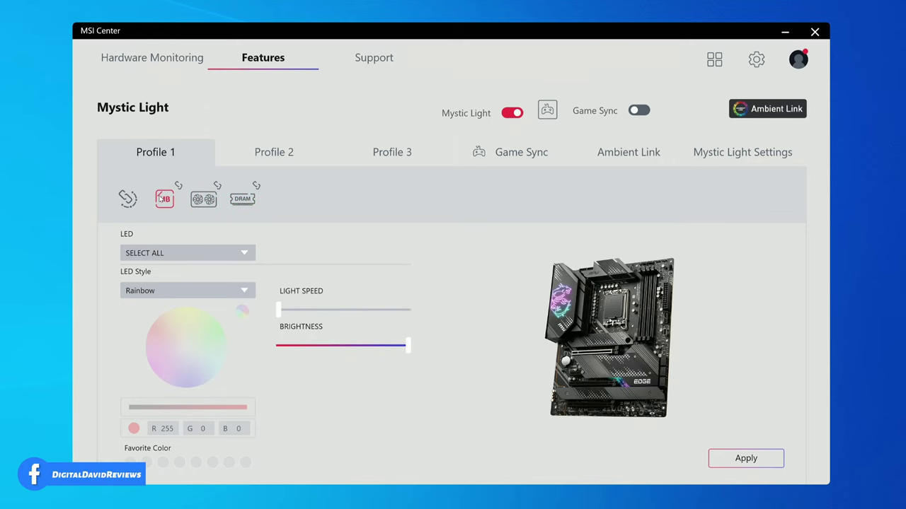
pyautogui.click(209, 260)
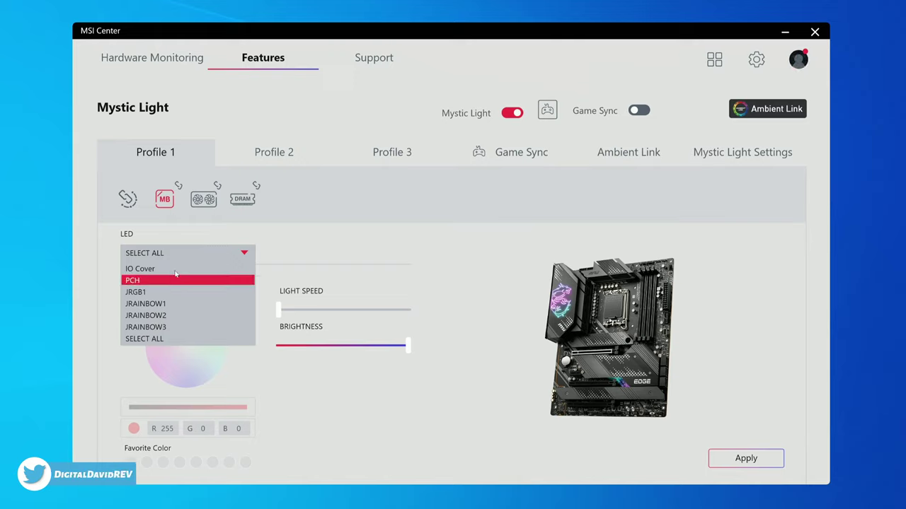
pyautogui.click(306, 255)
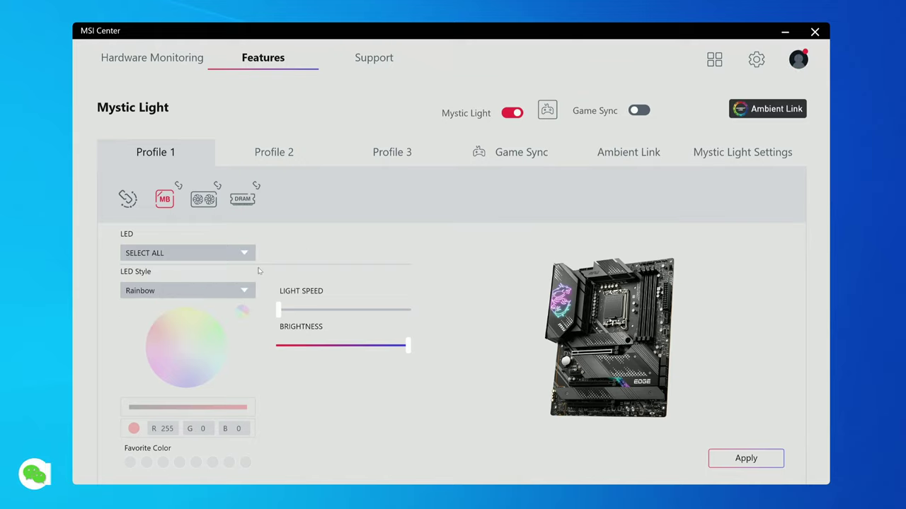
pyautogui.click(222, 292)
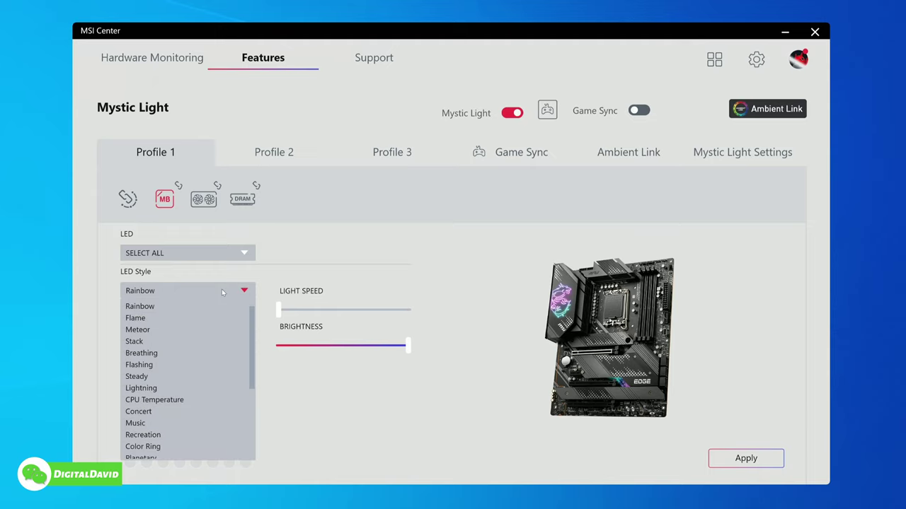
pyautogui.scroll(-4, 224, 330)
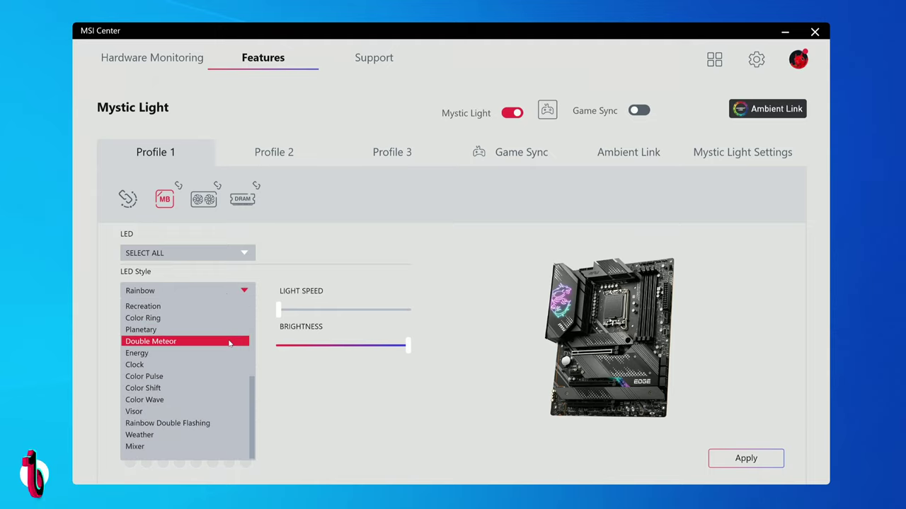
pyautogui.scroll(4, 224, 339)
pyautogui.click(310, 280)
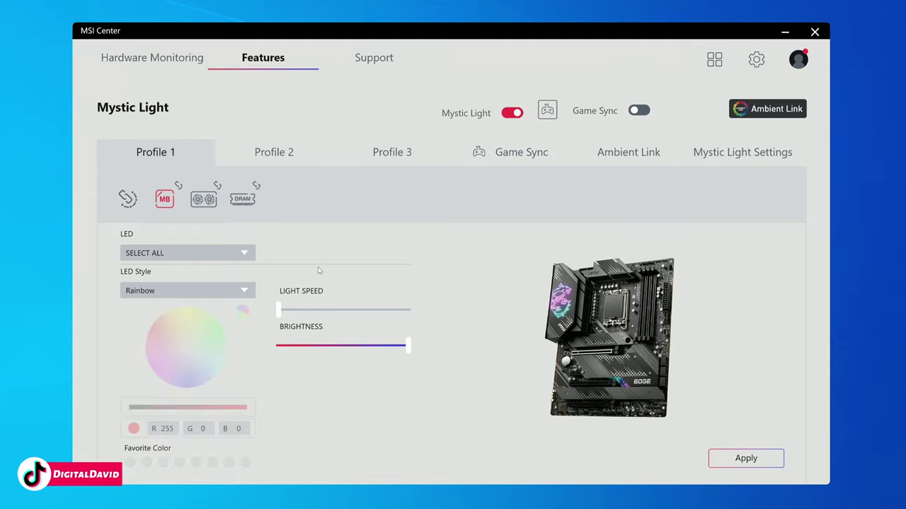